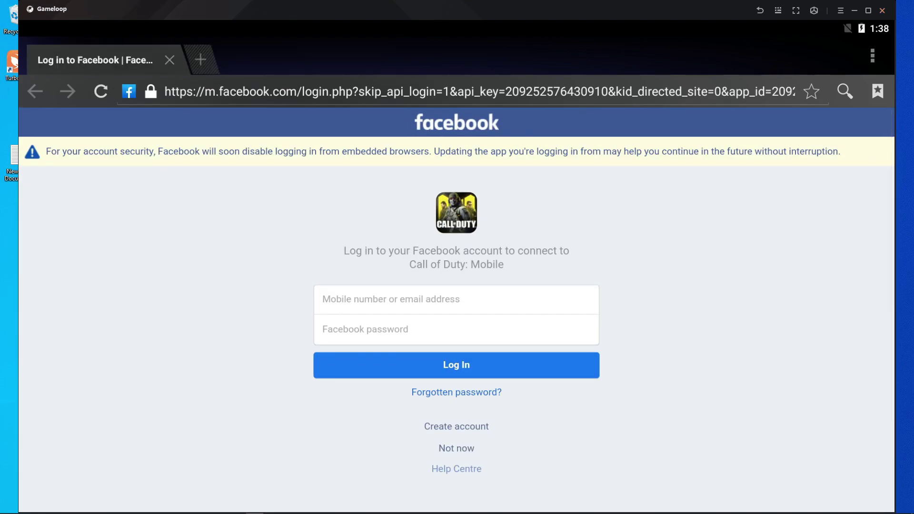
Step: Leave the Facebook login page for Call of Duty: Mobile and open facebook.com in the emulator's browser
left_click(760, 10)
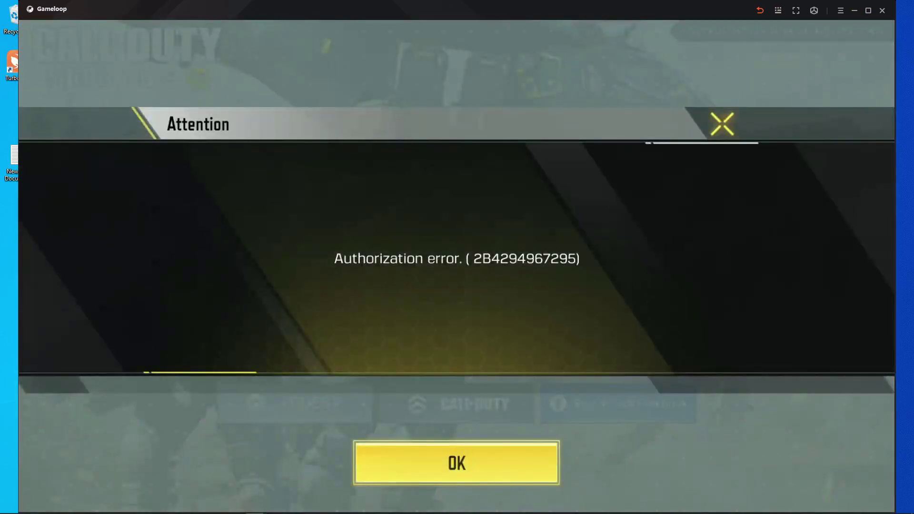
left_click(760, 10)
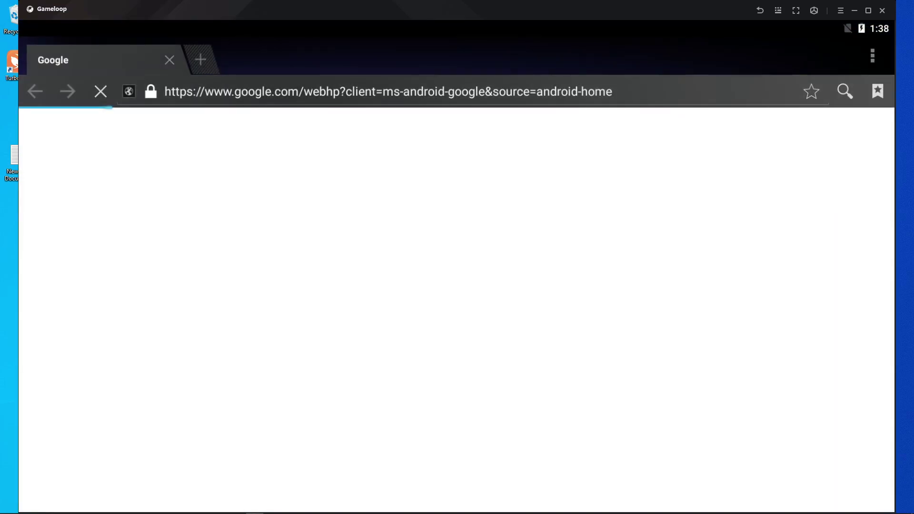
type("ebi")
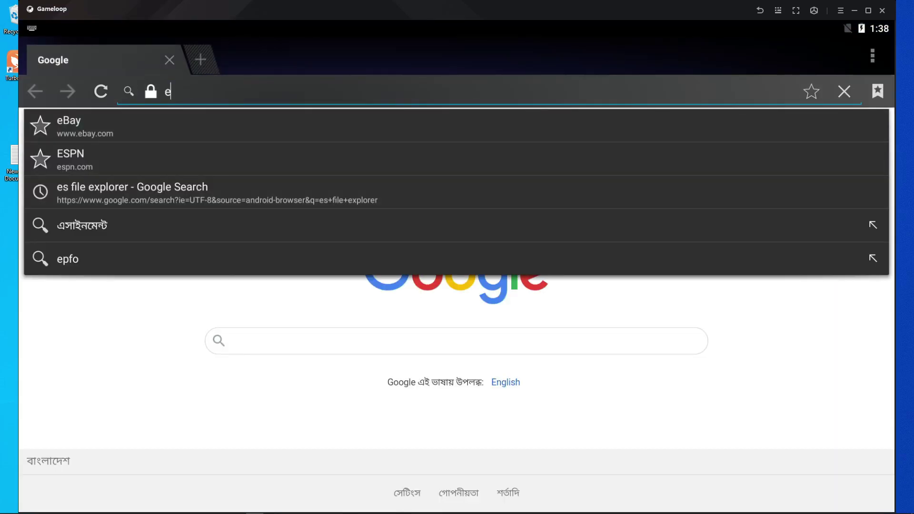
type("oo")
key("BackSpace")
key("BackSpace")
key("BackSpace")
key("BackSpace")
key("BackSpace")
type("f")
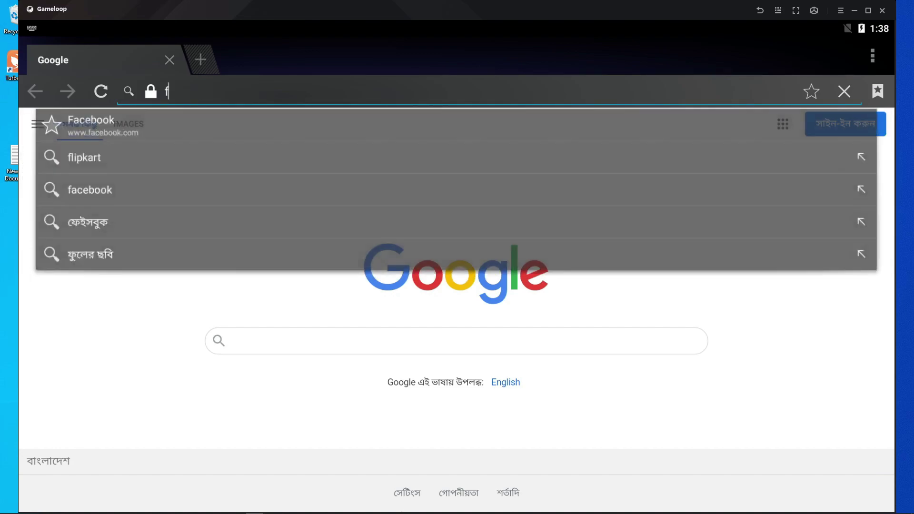
type("acebook.com")
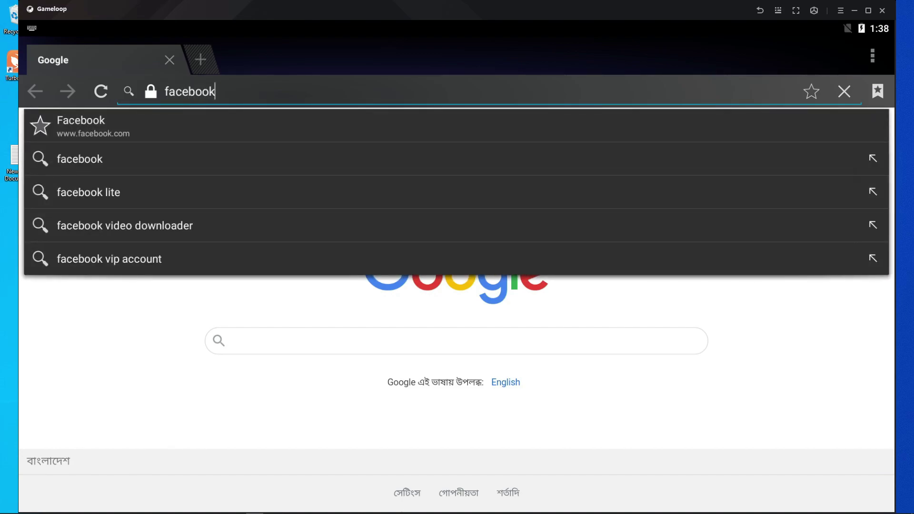
key("Return")
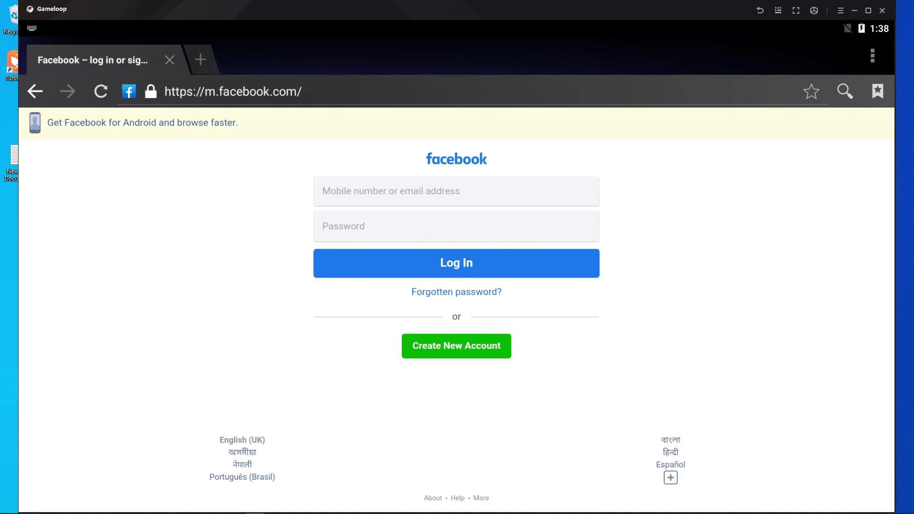
left_click(233, 91)
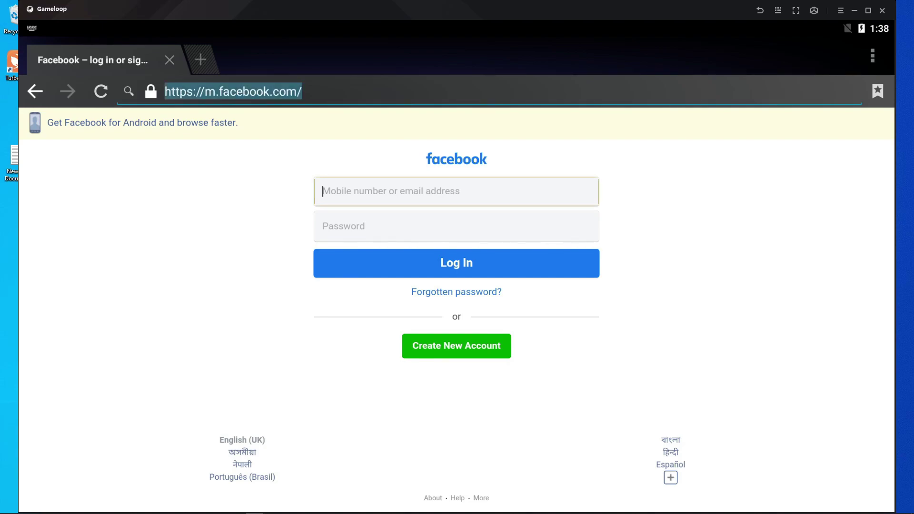
type("sa")
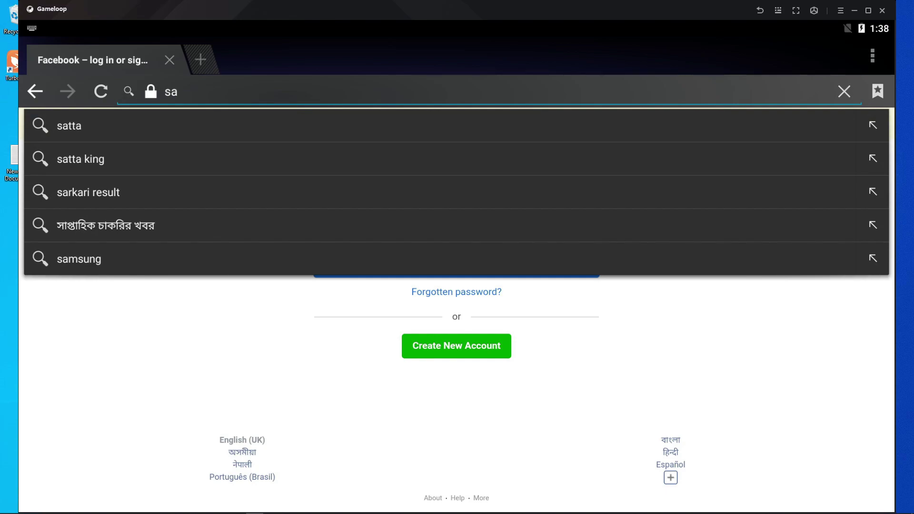
key("BackSpace")
key("BackSpace")
key("Escape")
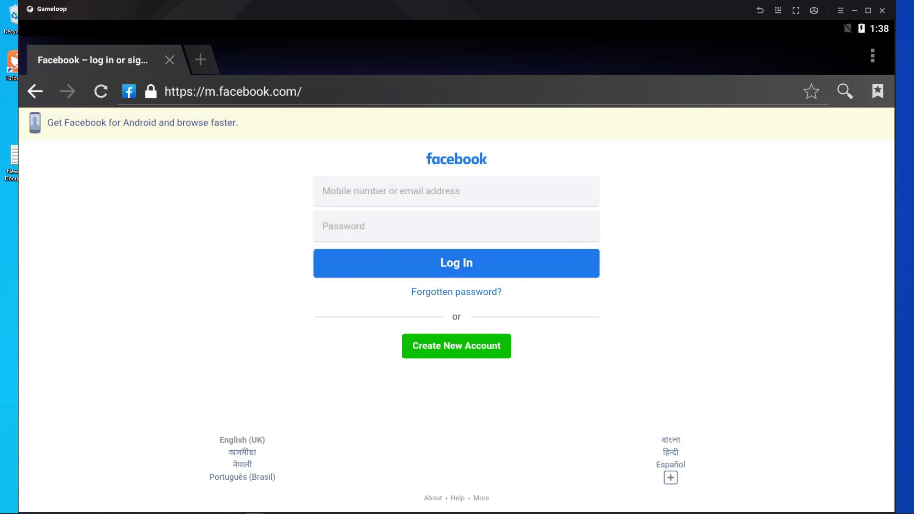
left_click(233, 91)
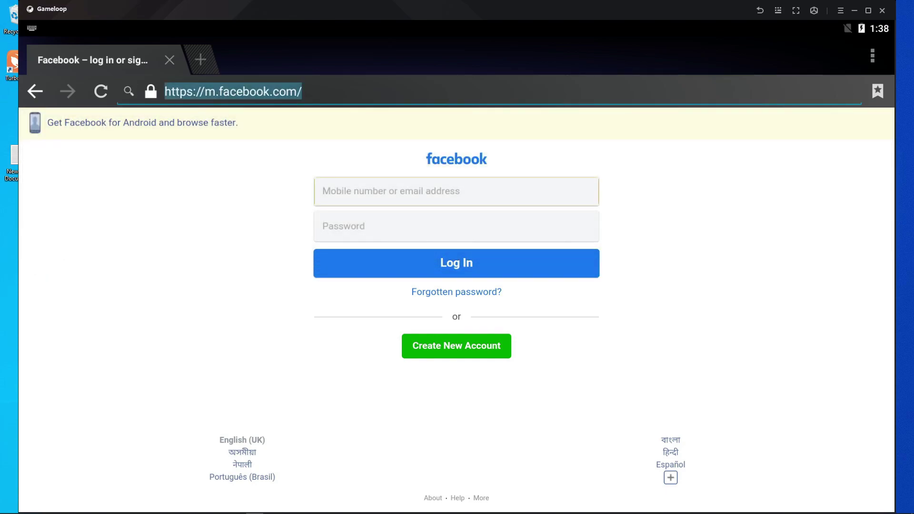
key("Escape")
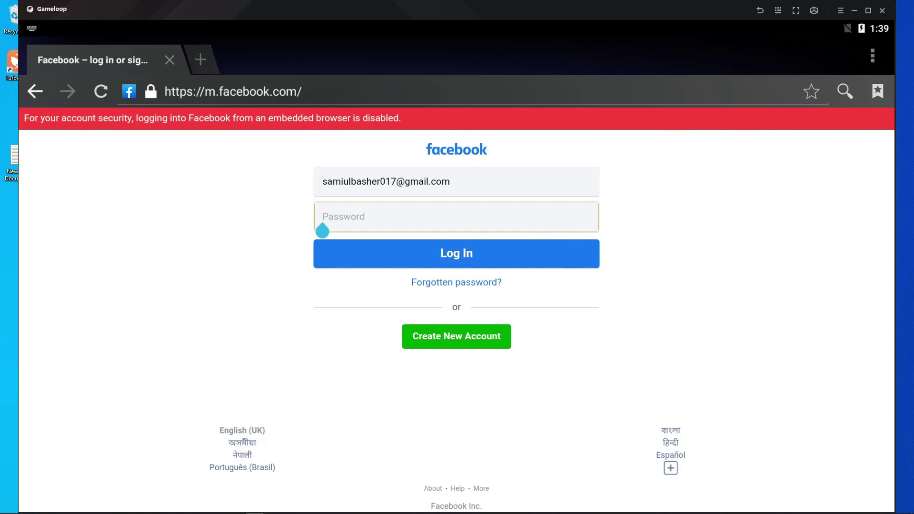
Step: Look up facebook again from the browser's address bar
left_click(233, 91)
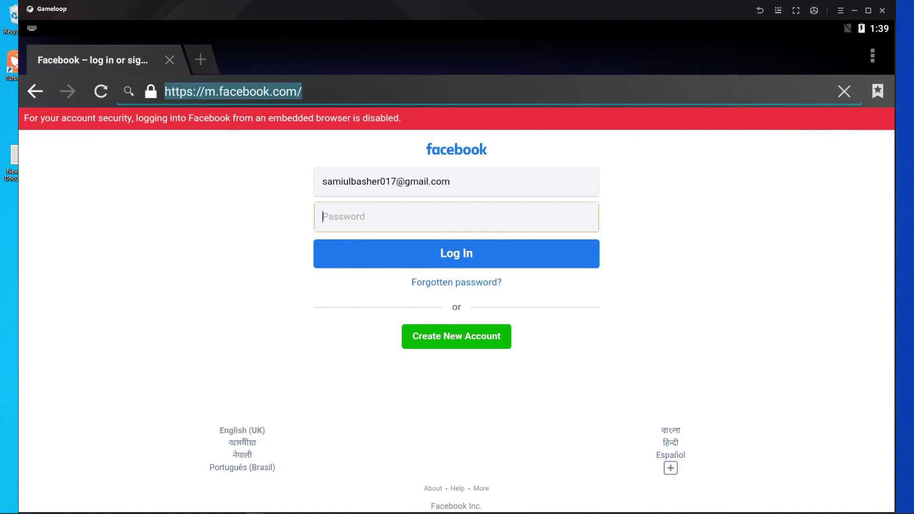
type("face")
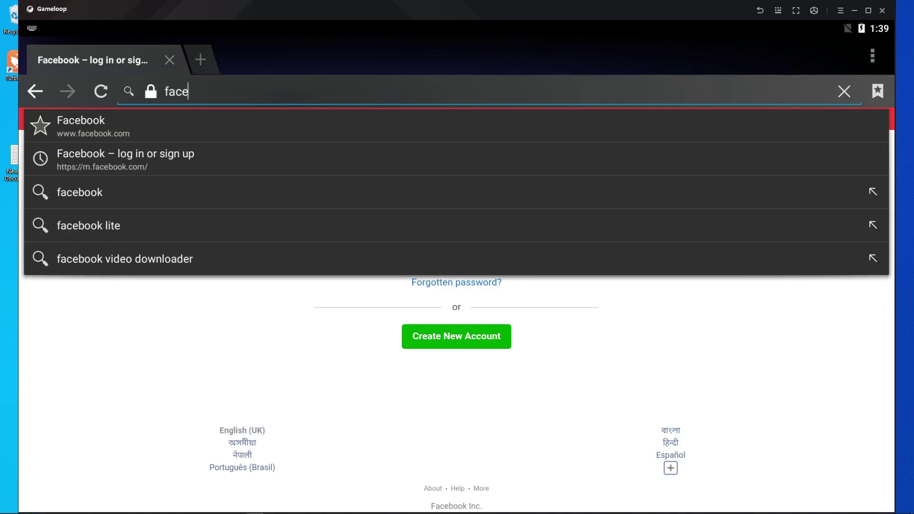
key("BackSpace")
type("ebook")
key("Return")
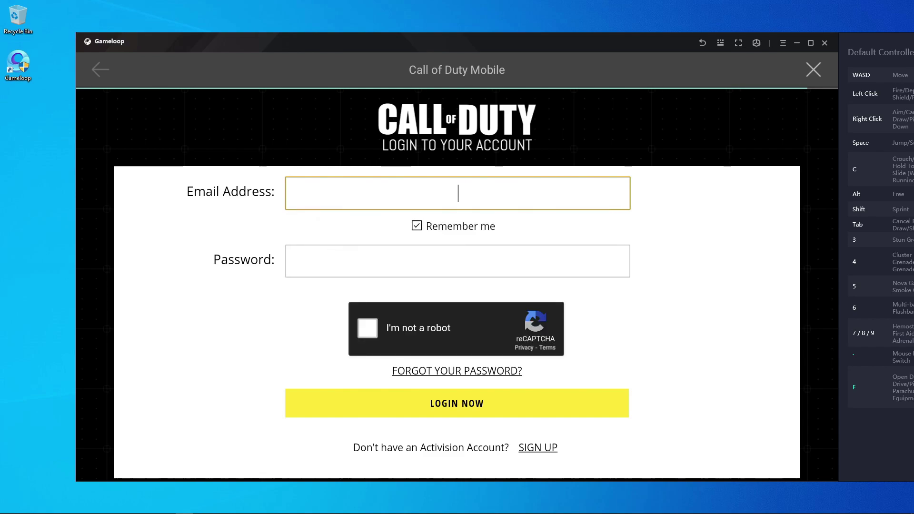
Step: Fill in the account's email address and password on the Call of Duty login form
left_click(350, 224)
left_click(458, 261)
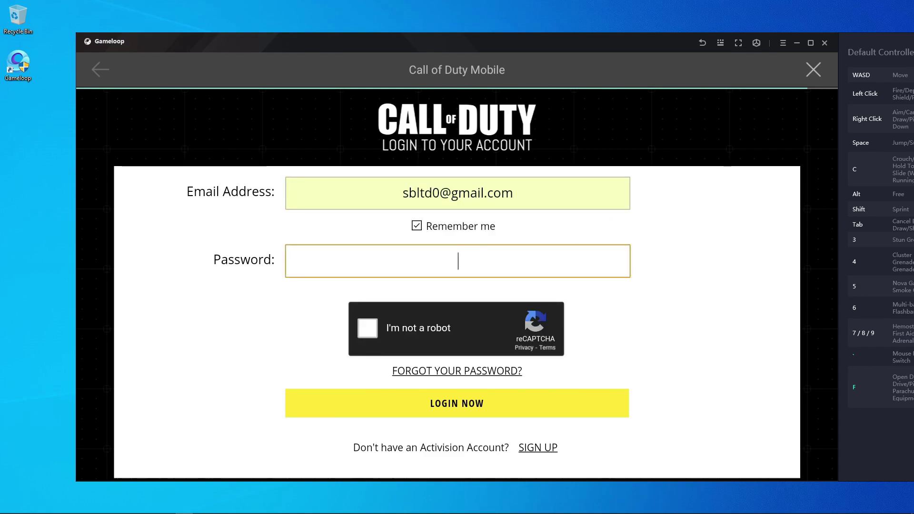
type("••••••••••")
Step: Complete the robot check by selecting all images containing a bus, and submit the Call of Duty account login
left_click(367, 327)
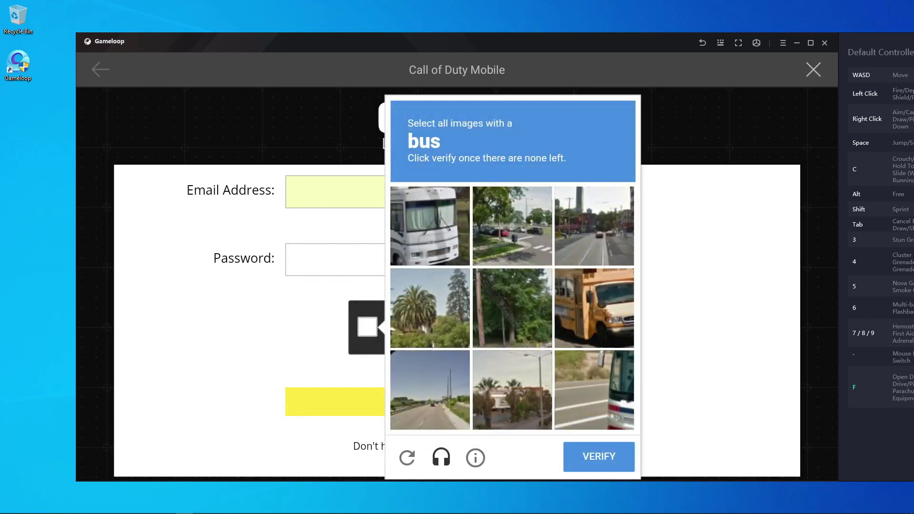
left_click(594, 390)
left_click(594, 308)
left_click(430, 226)
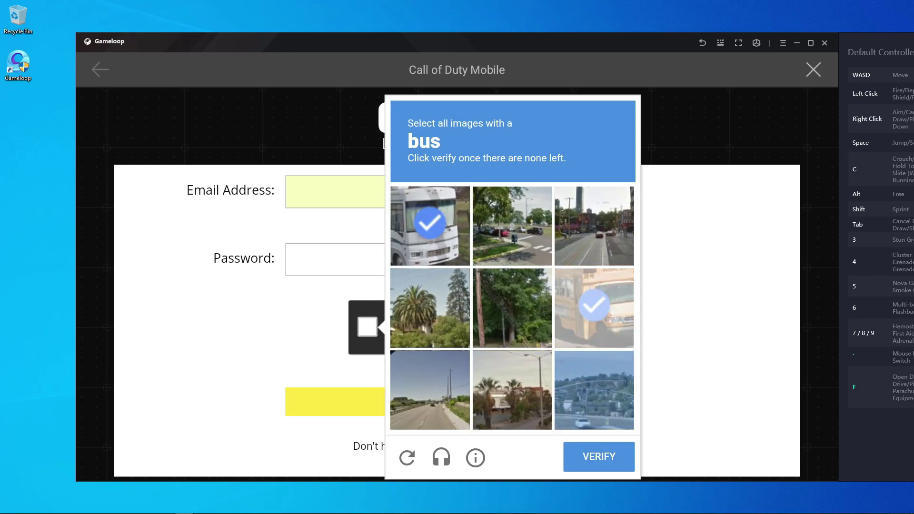
left_click(430, 226)
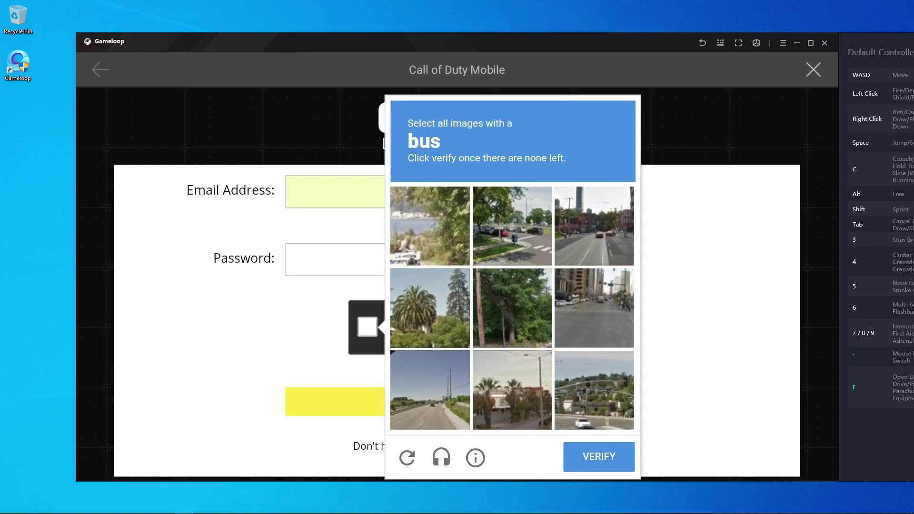
left_click(457, 402)
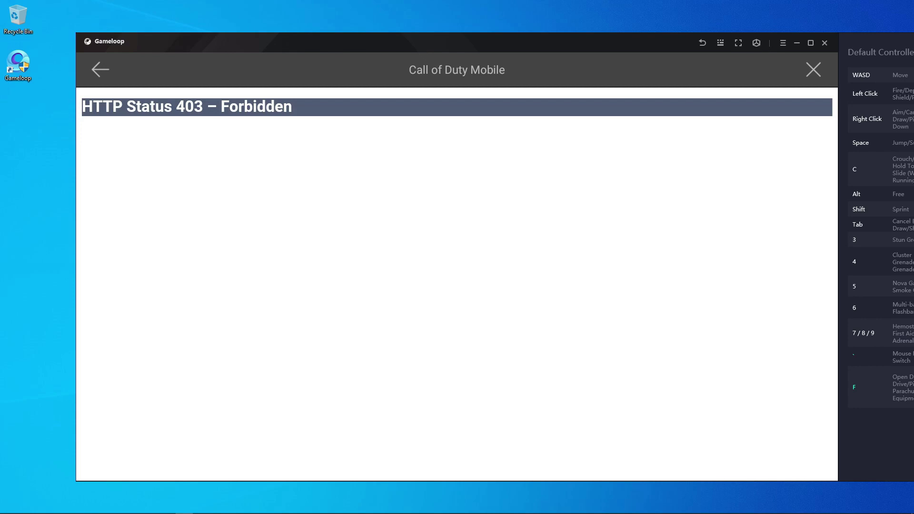
Step: Try to log in to Facebook for Call of Duty: Mobile with a placeholder username and password, and leave the page
left_click_drag(485, 40, 461, 39)
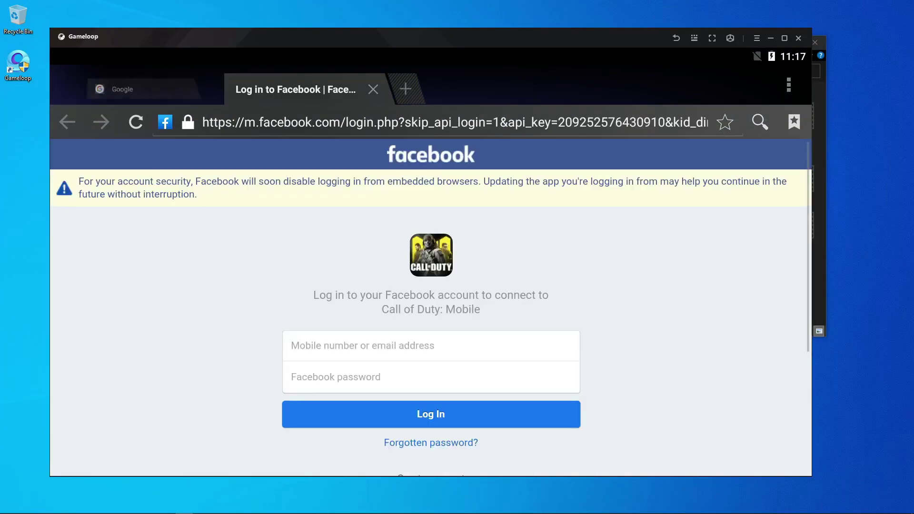
left_click(291, 346)
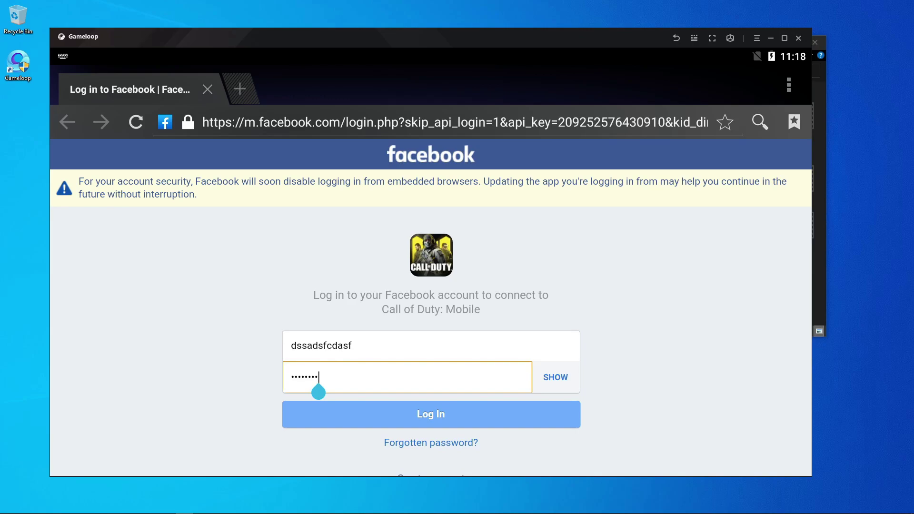
key("Return")
left_click(676, 37)
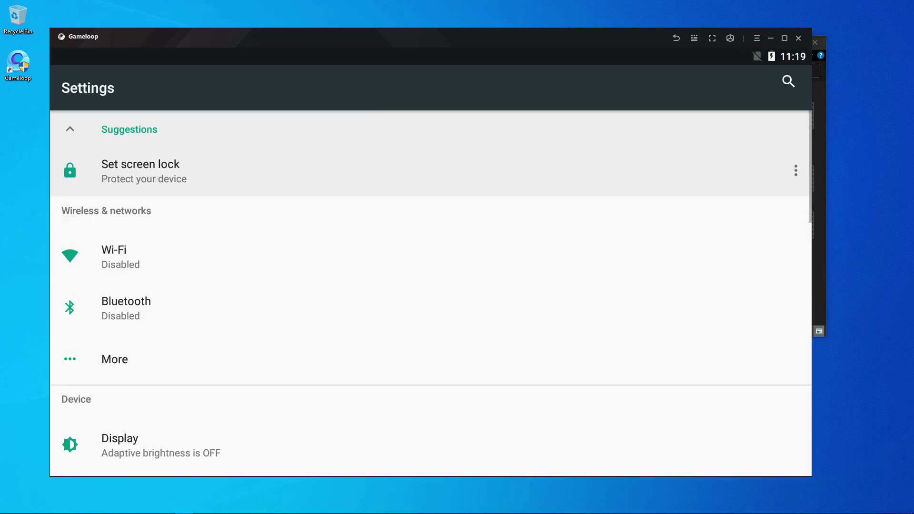
Step: Force stop the Browser app and disable it in the Android app settings
left_click(676, 38)
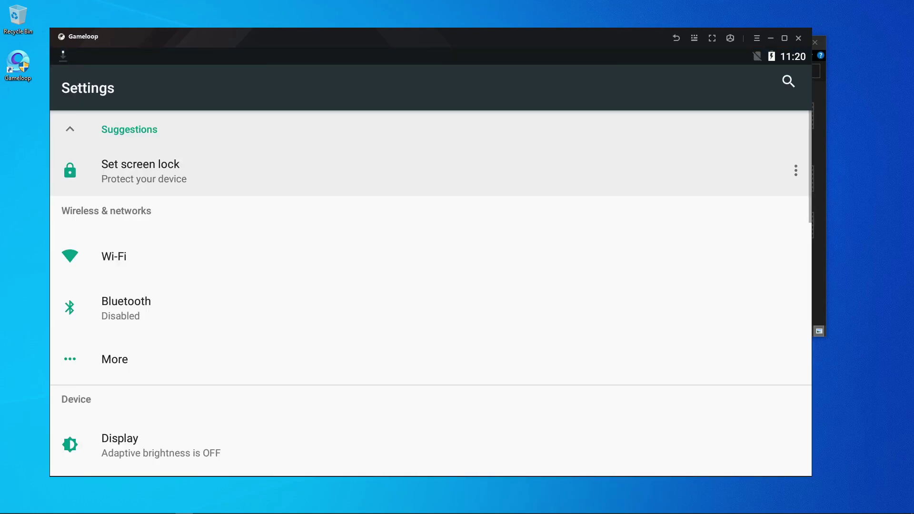
scroll(431, 293, "down", 5)
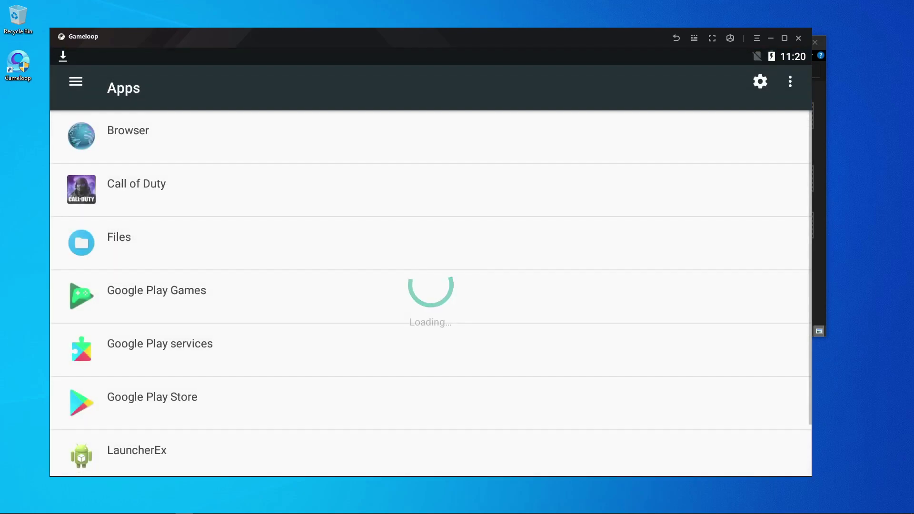
left_click(129, 136)
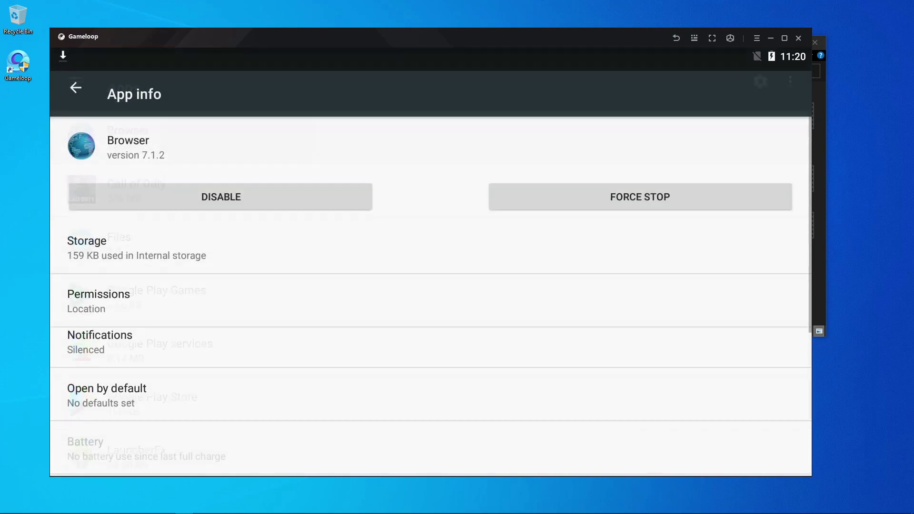
left_click(639, 191)
left_click(636, 307)
left_click(221, 191)
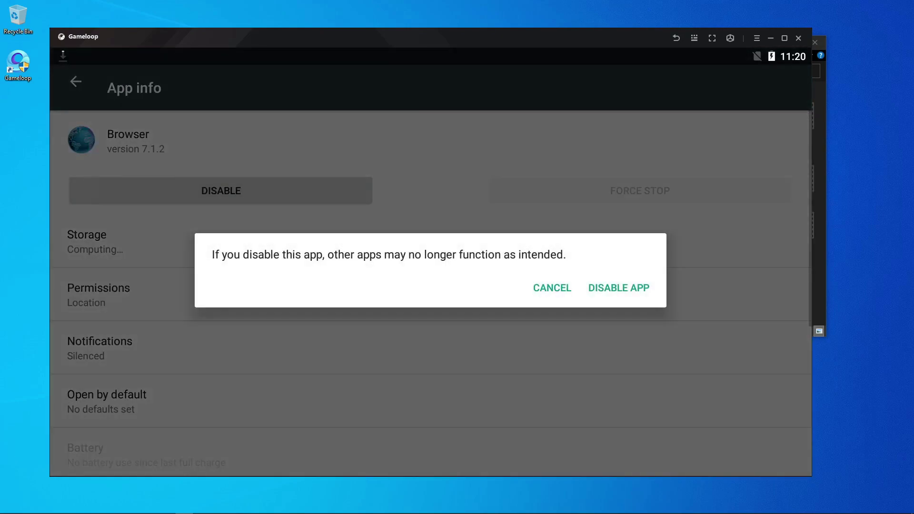
left_click(618, 288)
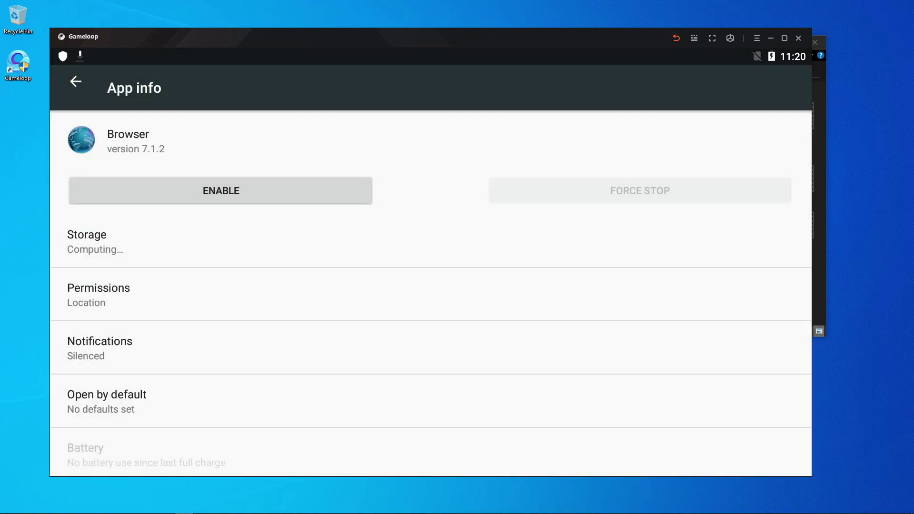
Step: Exit the Android settings and return to the Call of Duty game
left_click(676, 38)
left_click(675, 38)
left_click(676, 38)
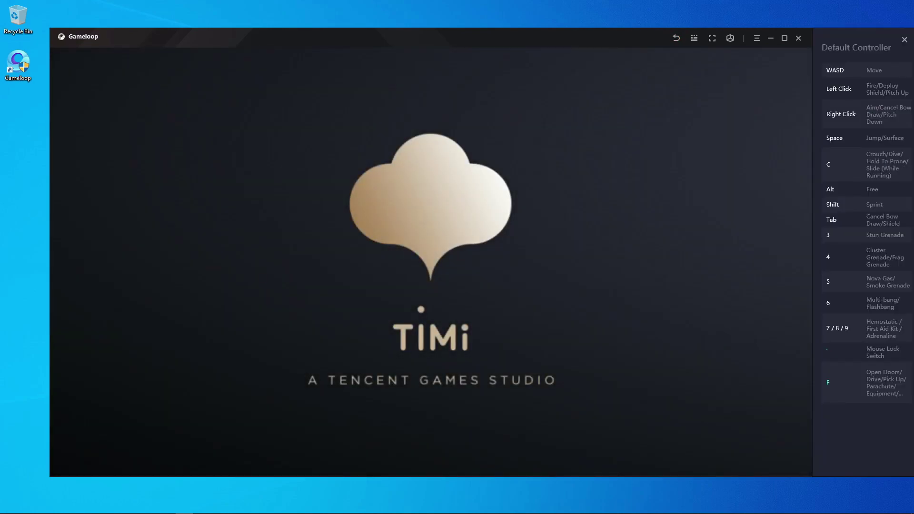
mouse_move(507, 38)
left_mouse_down()
mouse_move(525, 153)
mouse_move(500, 41)
left_mouse_up()
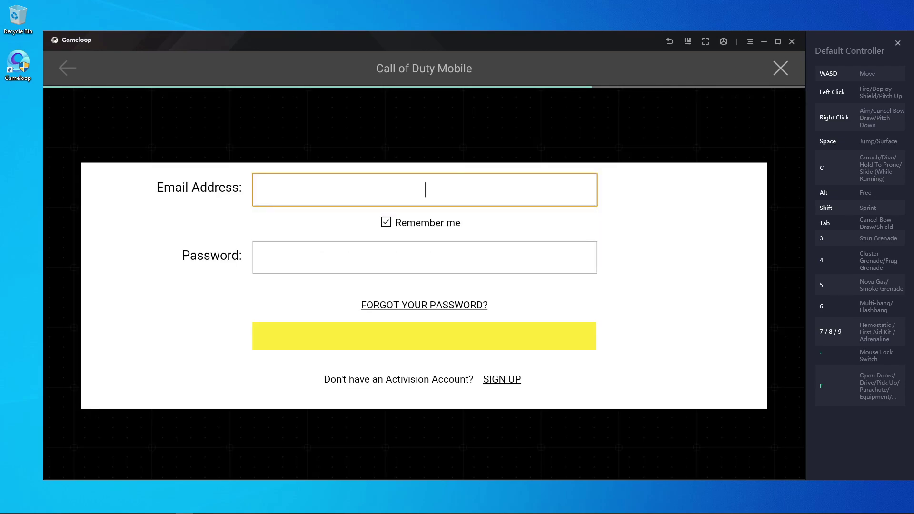
Step: Begin filling in the email address and password fields of the Call of Duty account login form
left_click(425, 190)
left_click(425, 258)
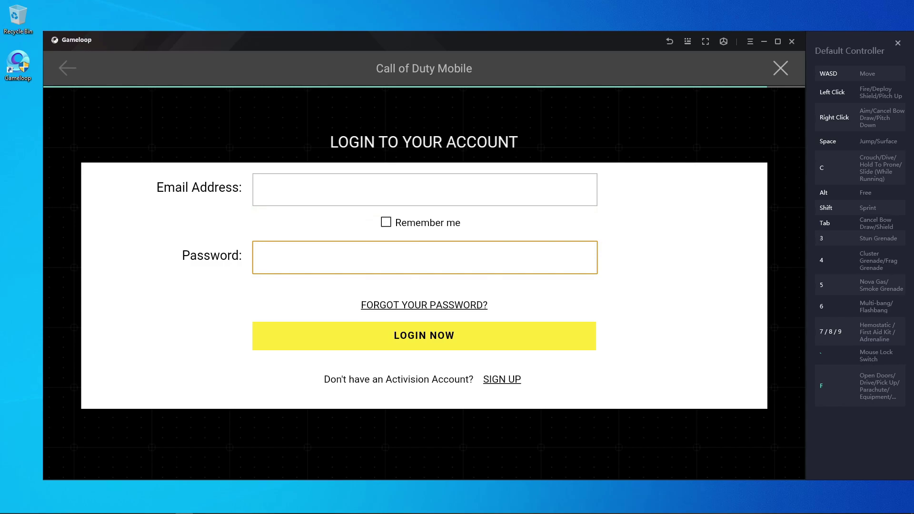